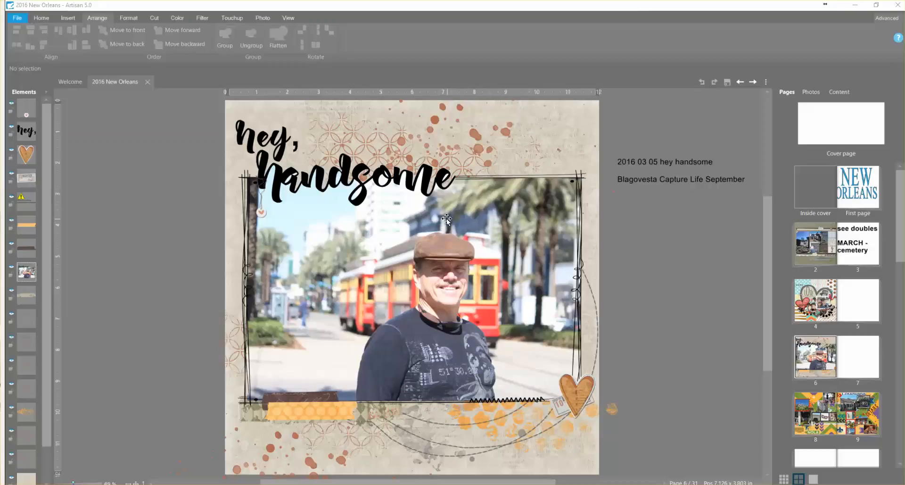
On blank page 7, insert a text box about 5.84 × 1.87 in reading "handsome" in Aprilika Script TEST at 106 pt.
click(856, 360)
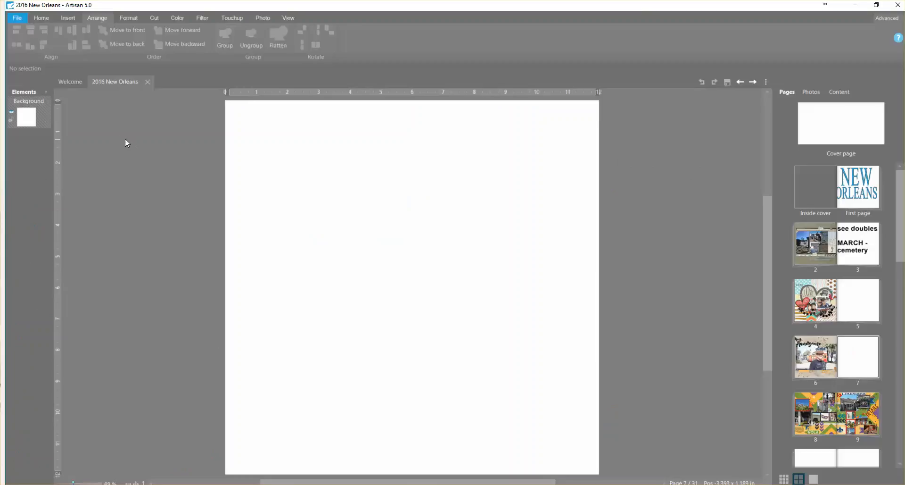
click(72, 18)
click(90, 46)
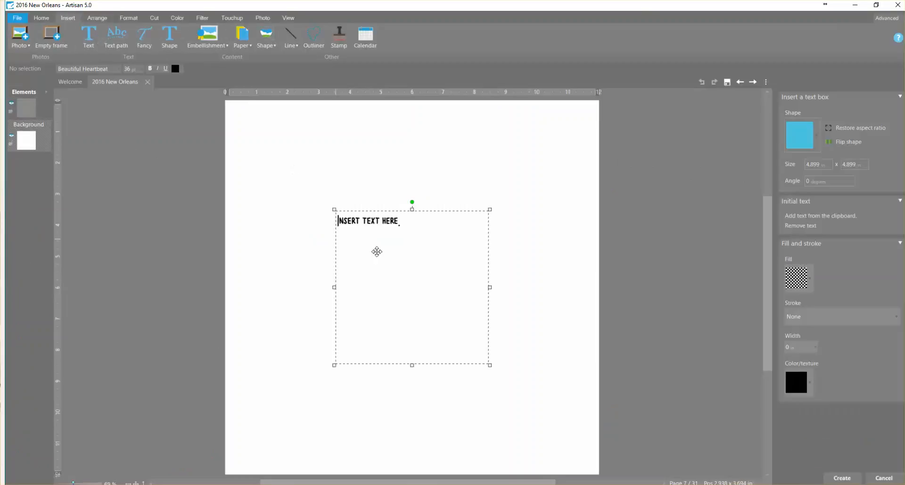
drag(490, 365, 519, 271)
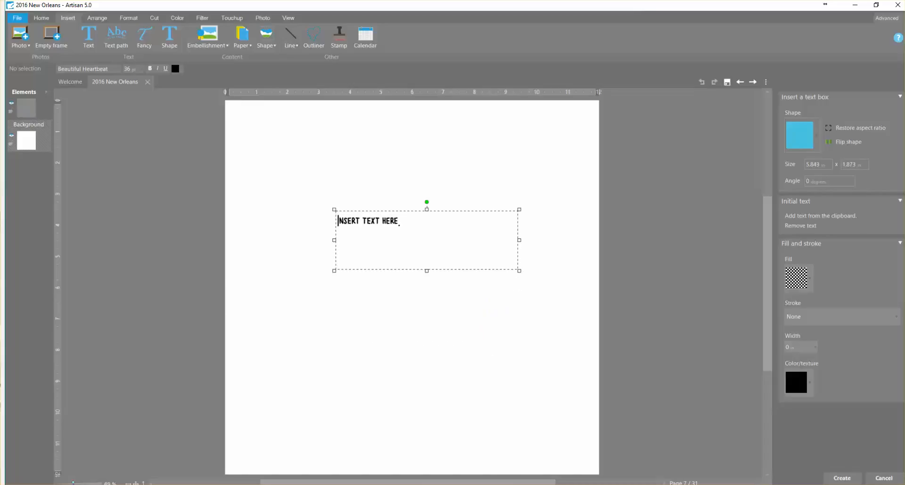
click(843, 478)
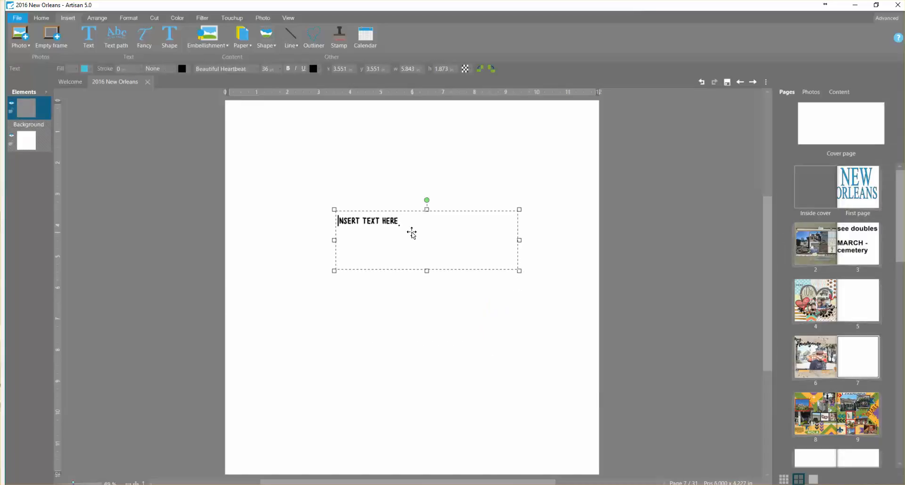
double_click(411, 233)
text(handsome)
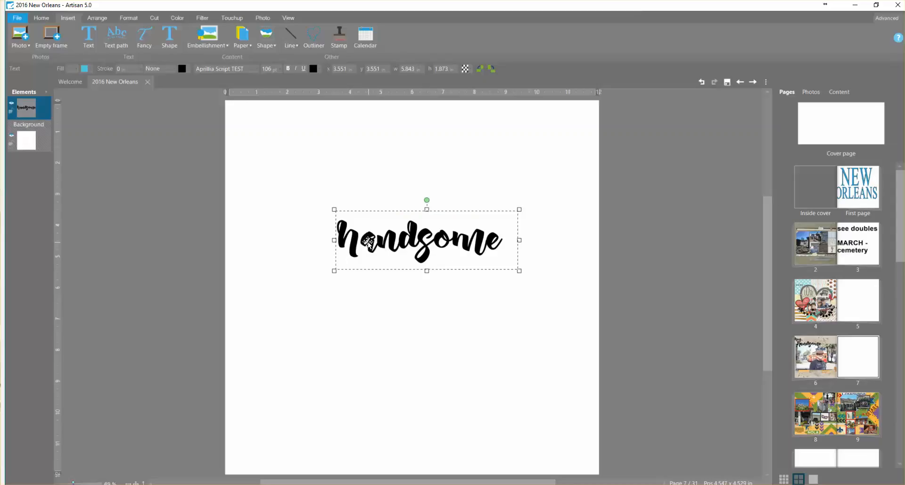
Flatten the "handsome" text into a shape.
click(97, 18)
click(279, 36)
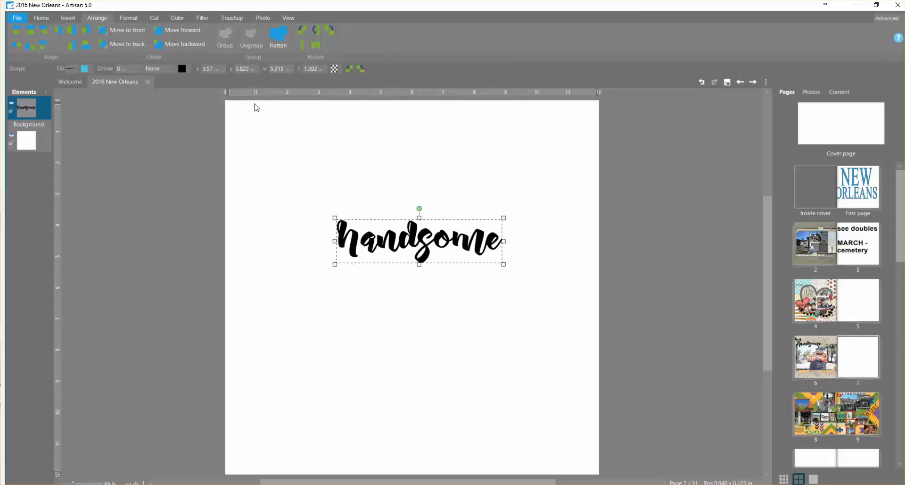
click(155, 18)
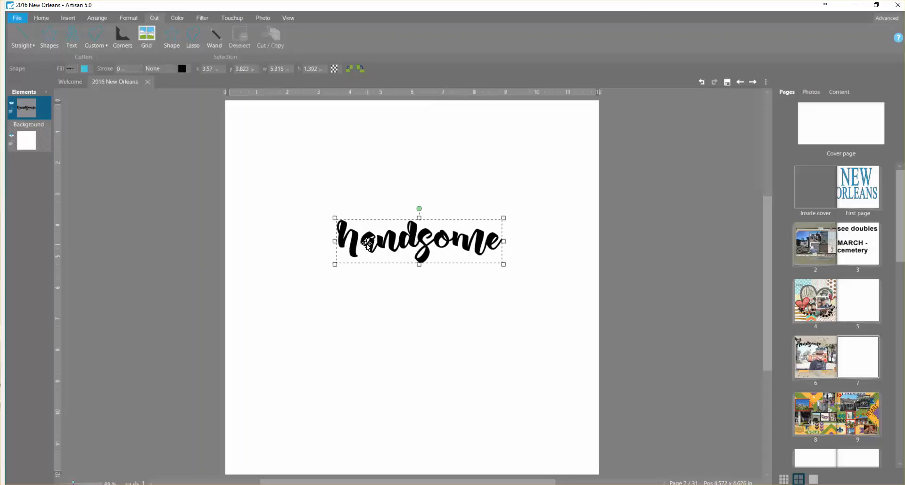
click(103, 17)
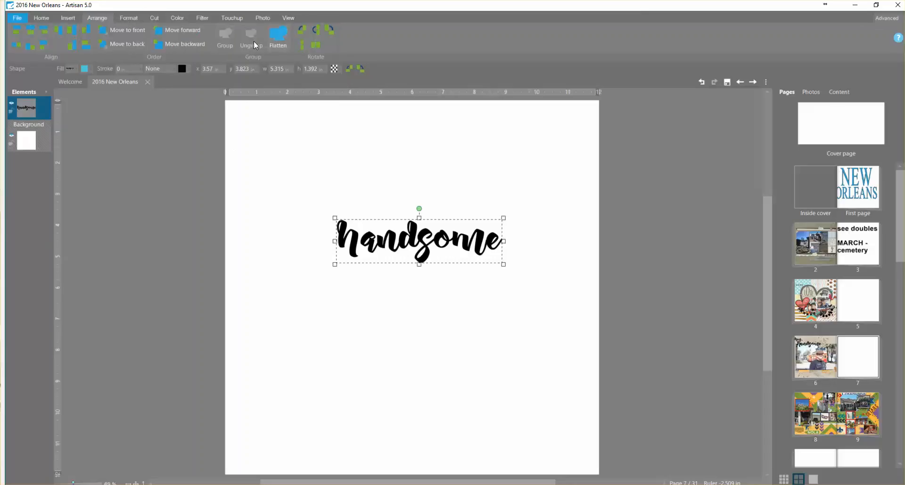
click(274, 40)
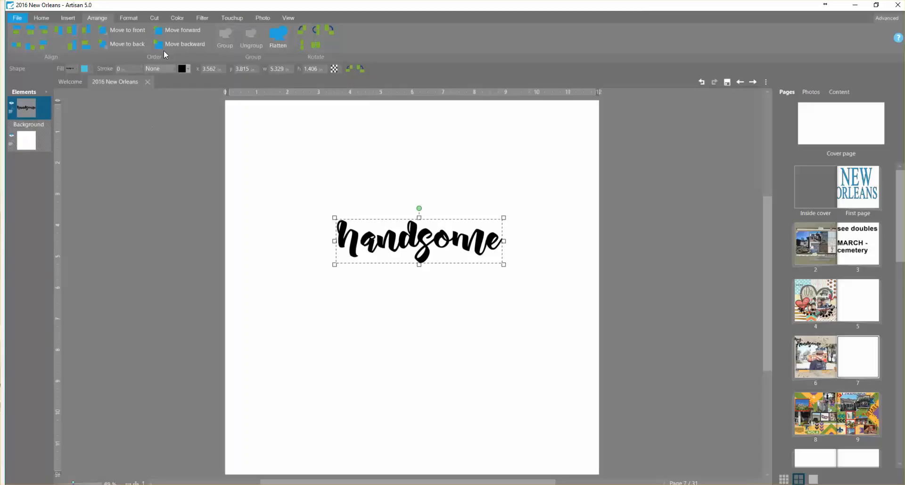
Separate the letter h from the rest of "handsome" with a straight-edge cut, keeping both areas.
click(153, 17)
click(23, 38)
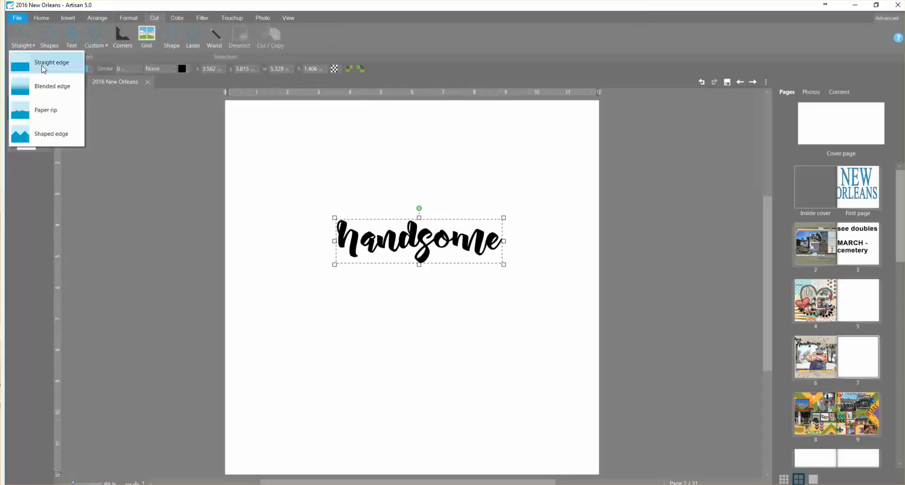
click(61, 83)
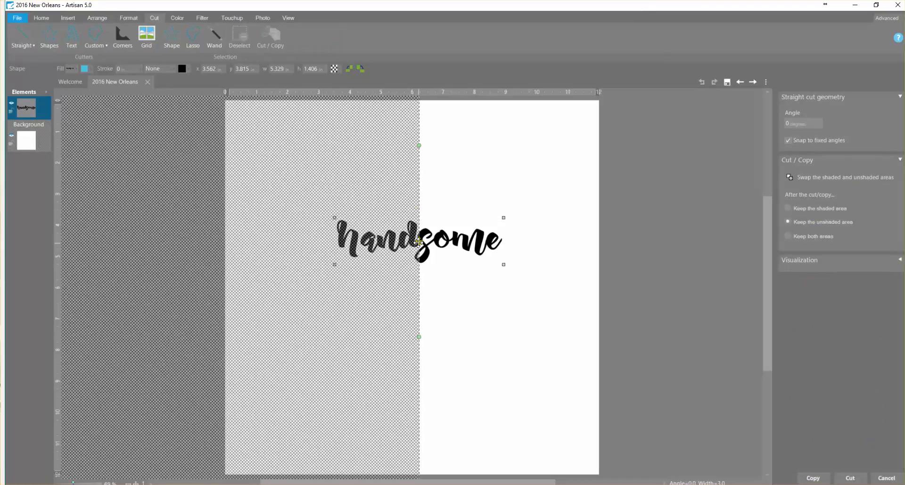
drag(419, 242, 359, 259)
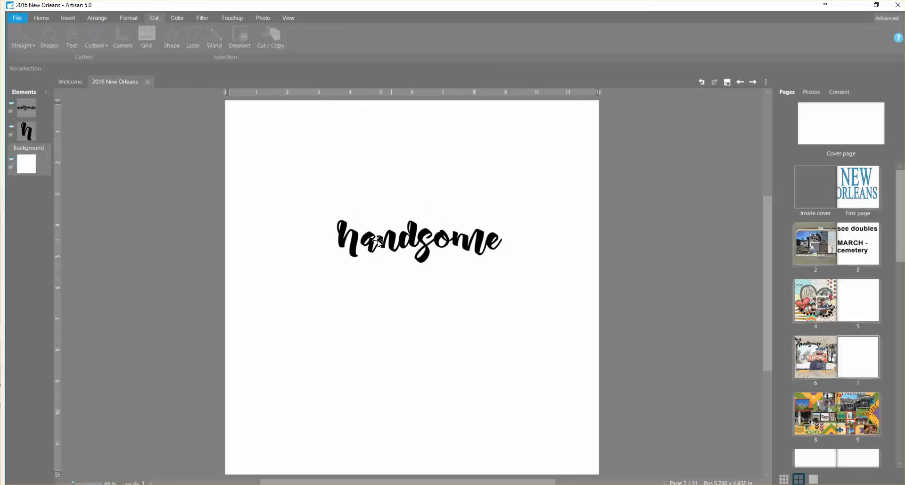
Nudge the cut-off letter h closer to the letter a, to about x 3.66 in.
click(350, 239)
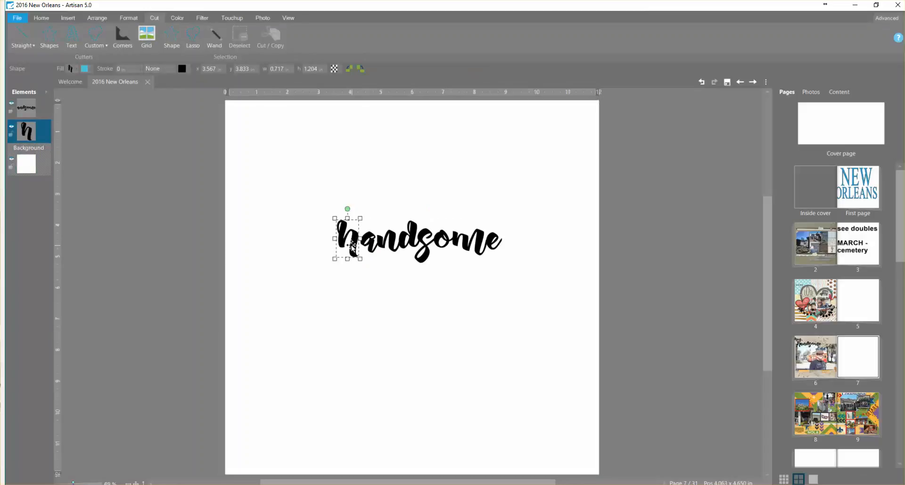
key(Right)
key(Right)
key(Right)
key(Right)
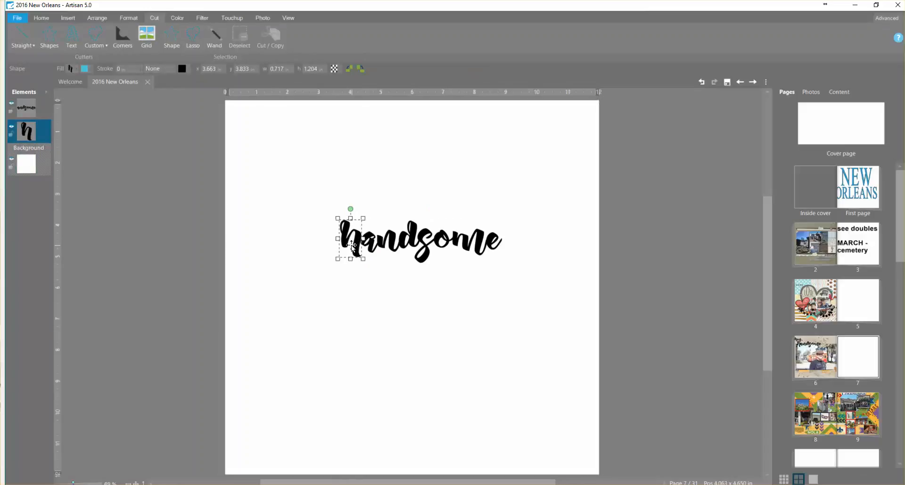
click(720, 228)
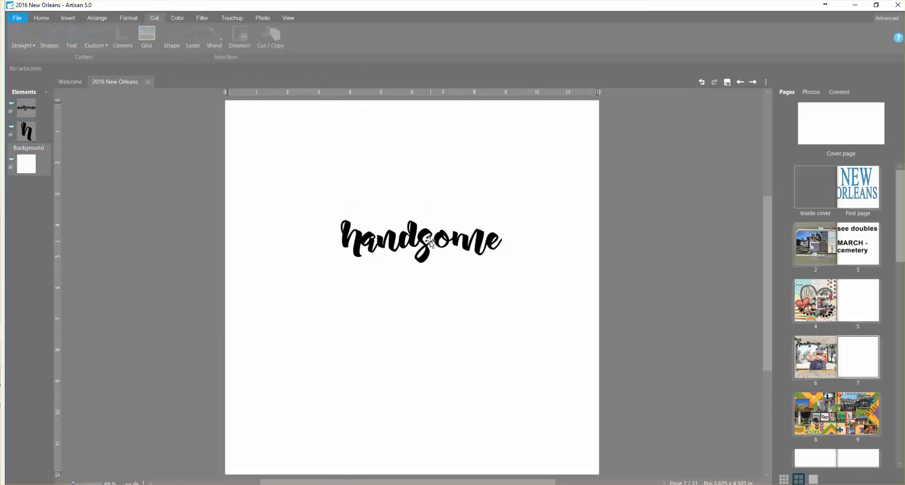
Flatten the letter h and the remaining letters together into one shape.
click(391, 241)
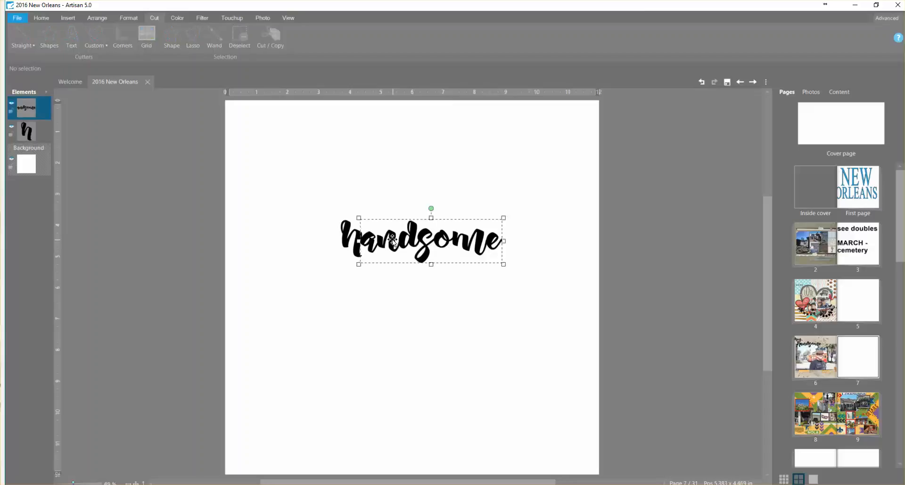
shift+click(354, 244)
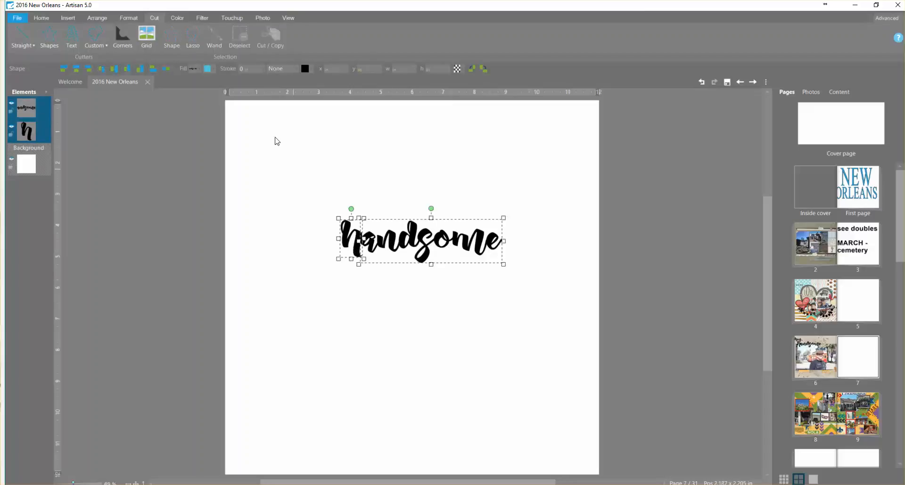
click(96, 19)
click(278, 35)
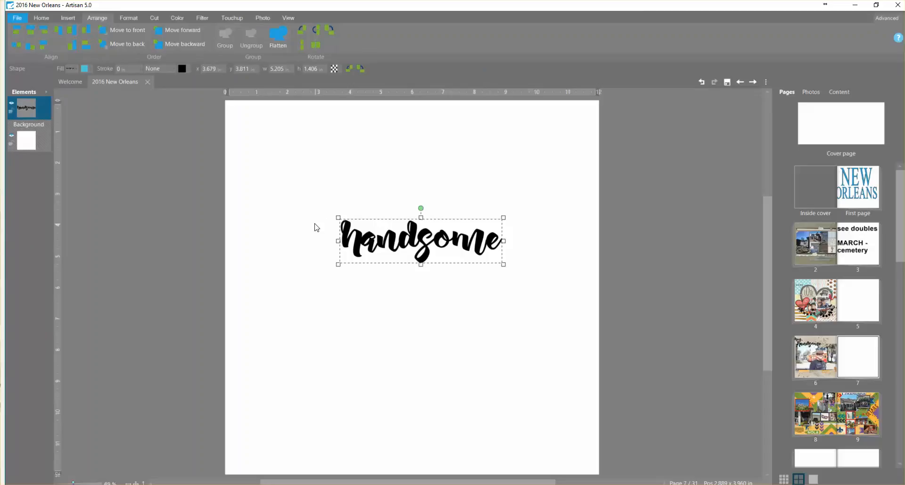
Stack a duplicate of the word exactly over the original and move the pair toward the page's upper left, to about x 1.68 in.
key(ctrl+d)
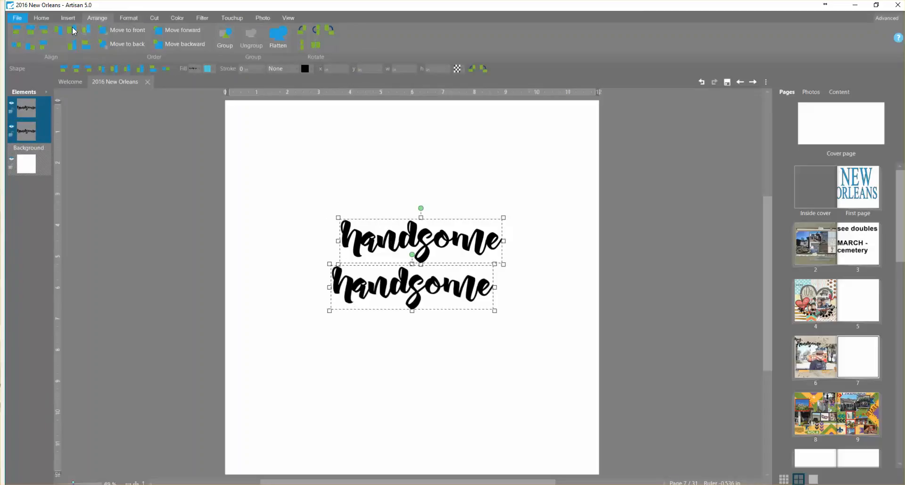
click(36, 30)
click(33, 29)
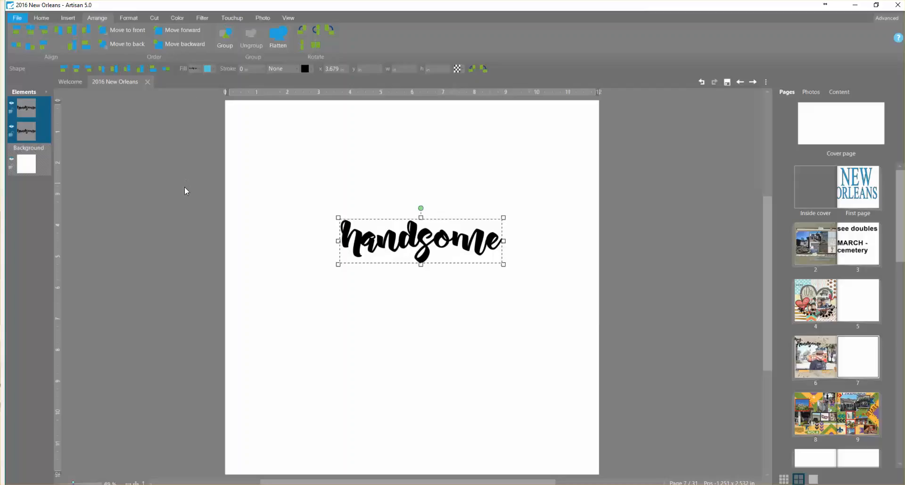
drag(356, 242, 293, 183)
click(173, 181)
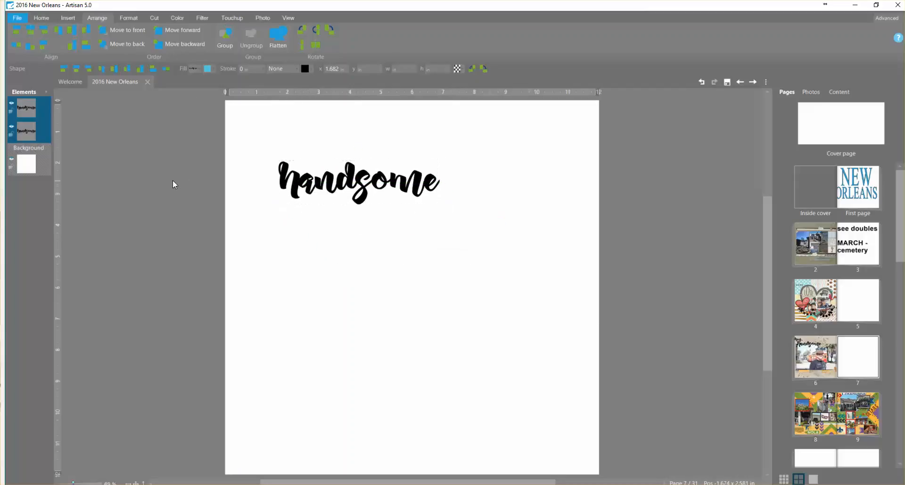
Add an empty photo frame about 8.27 × 6.05 in overlapping the word's lower half, and layer it behind both words.
click(41, 17)
click(67, 18)
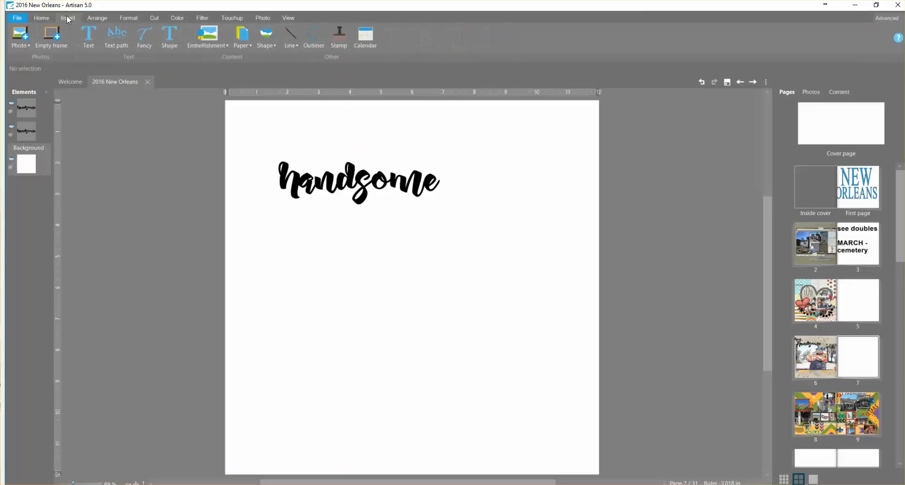
click(51, 40)
drag(361, 275, 266, 228)
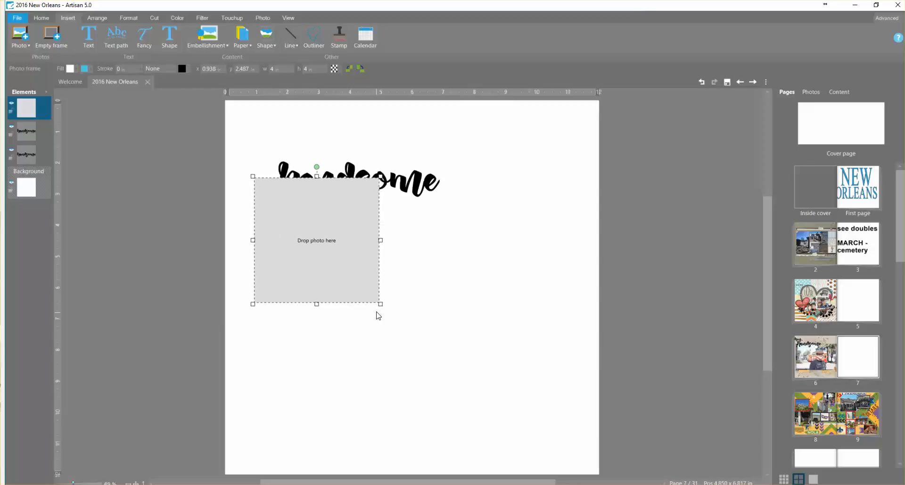
drag(381, 304, 513, 368)
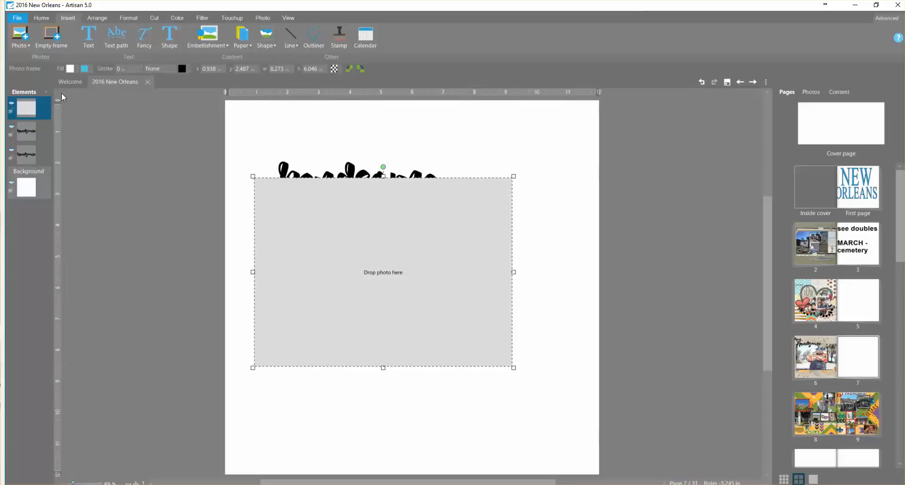
drag(27, 108, 28, 162)
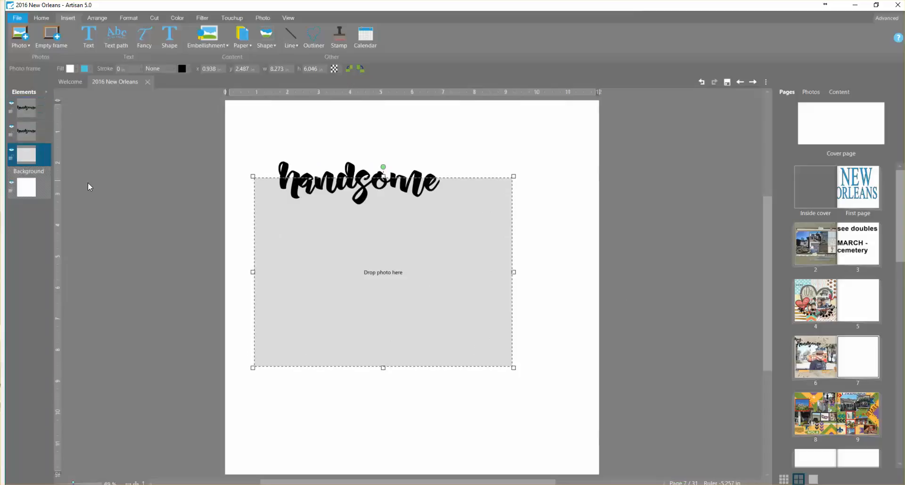
click(154, 210)
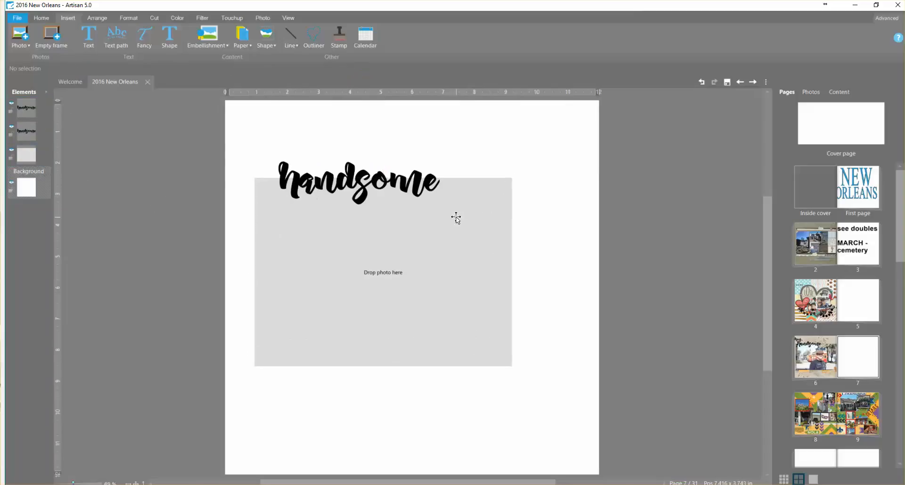
Duplicate the photo frame, resize the copy to about 4.98 × 2.13 in over the word, and layer it behind both words.
scroll(456, 217, up, 3)
drag(769, 301, 562, 250)
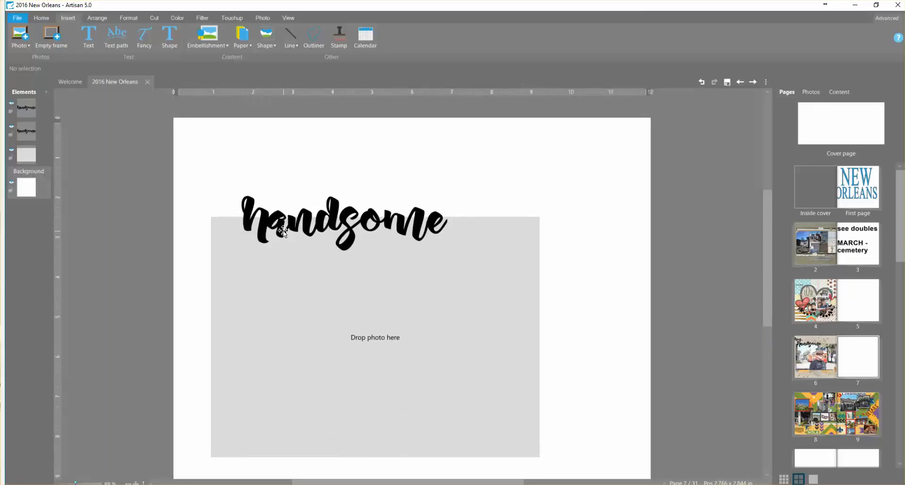
click(283, 256)
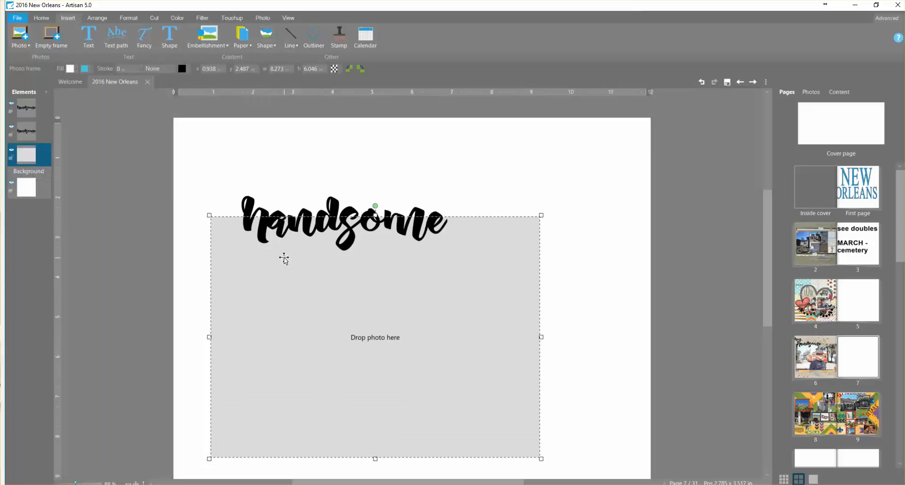
key(ctrl+v)
drag(338, 200, 336, 204)
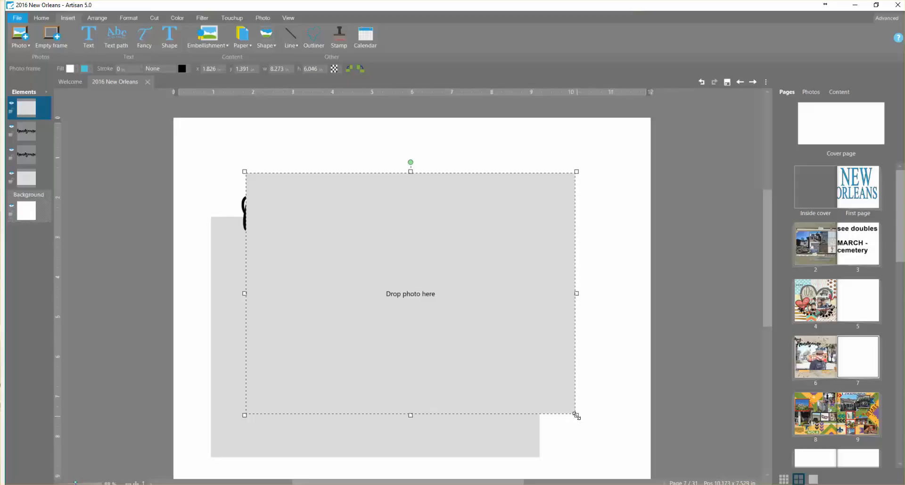
drag(576, 415, 447, 259)
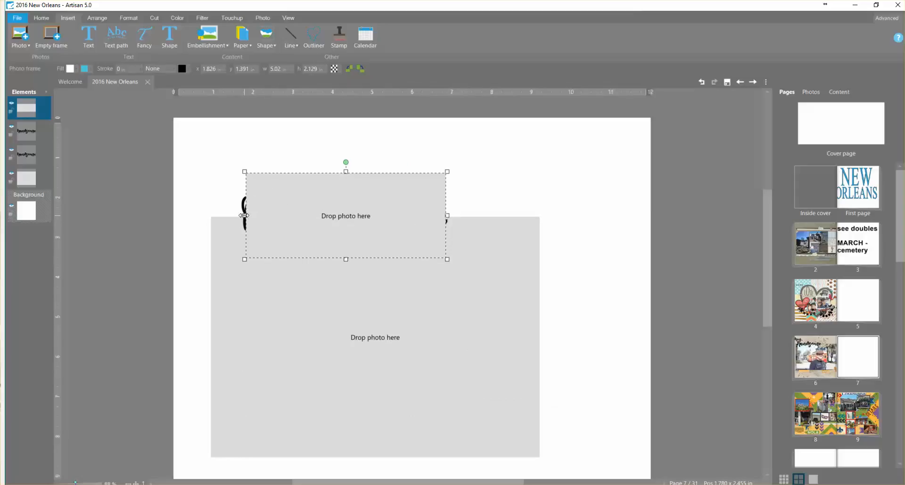
drag(244, 215, 246, 215)
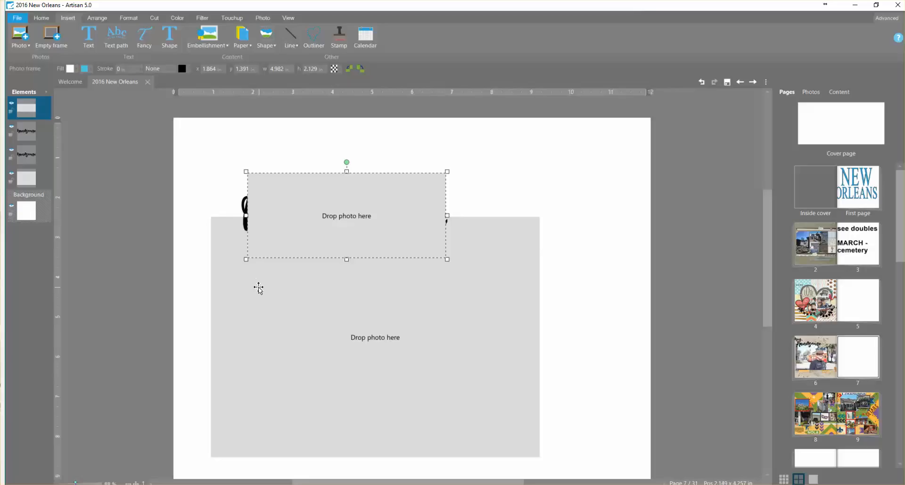
drag(26, 109, 28, 161)
Nudge the large photo frame down to about y 2.57 in so its top edge crosses the word at the end of the letter e.
click(271, 313)
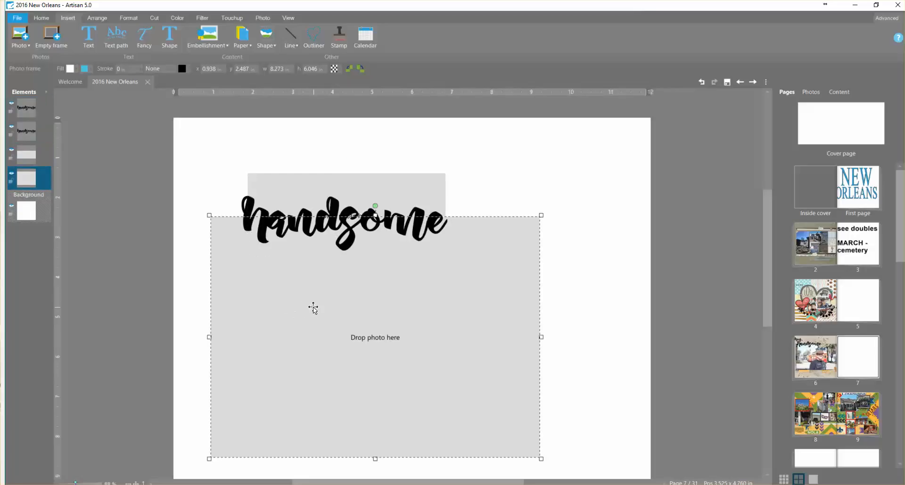
key(Down)
key(Down)
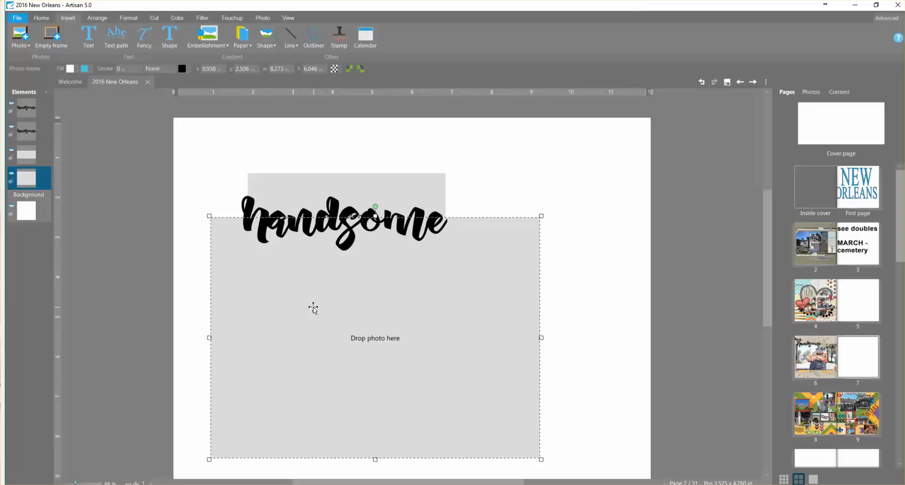
key(Down)
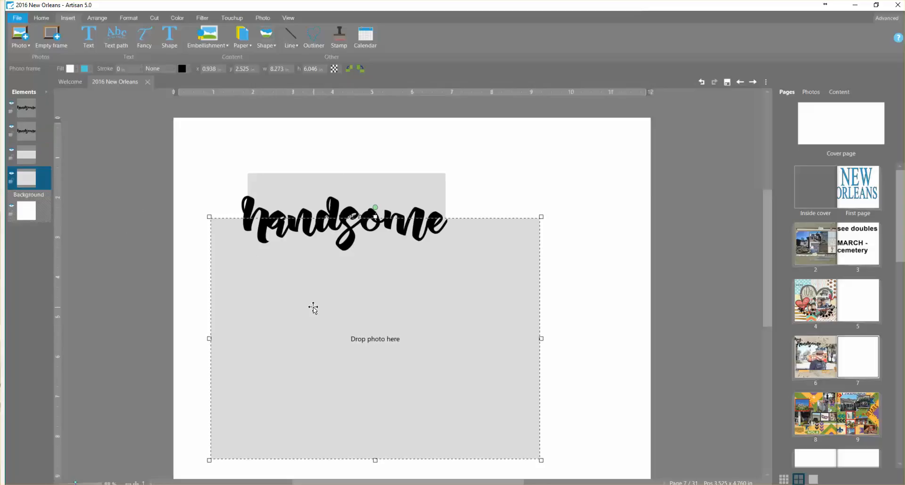
key(Down)
key(Down)
key(Down)
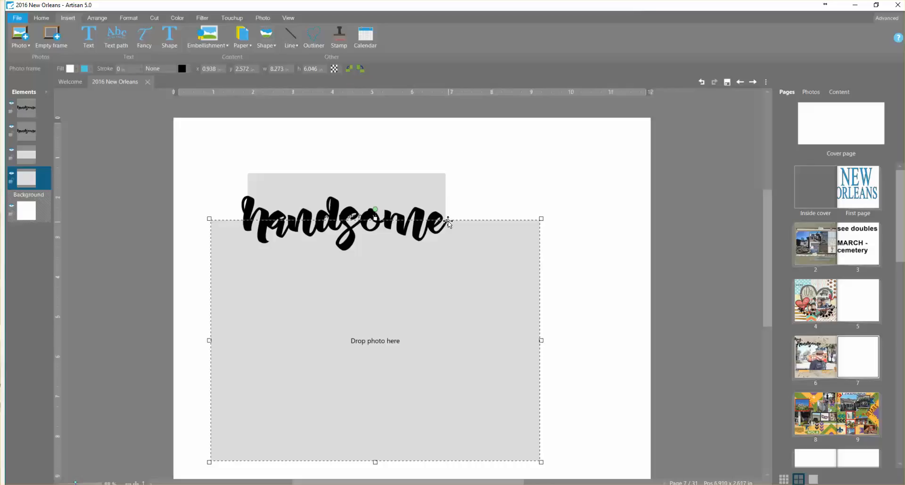
Nudge the large photo frame slightly further down, to about y 2.6 in, and deselect it.
key(Down)
key(Down)
key(Down)
key(Down)
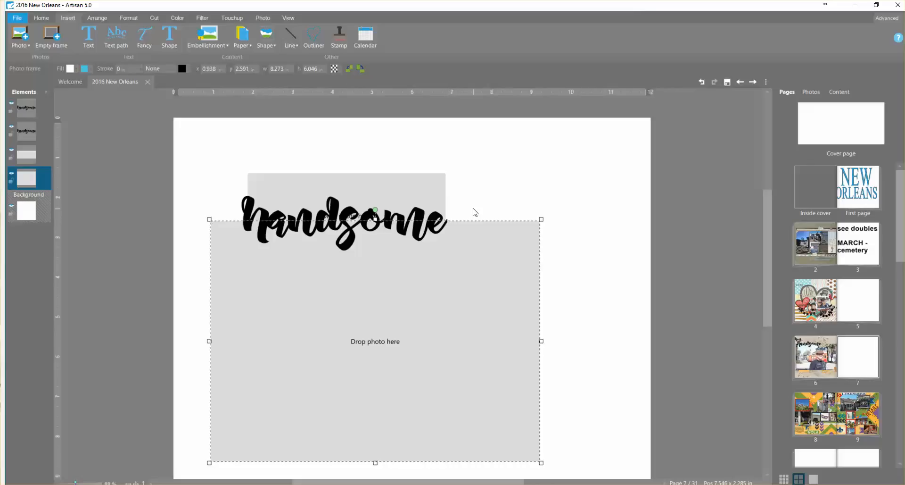
click(536, 165)
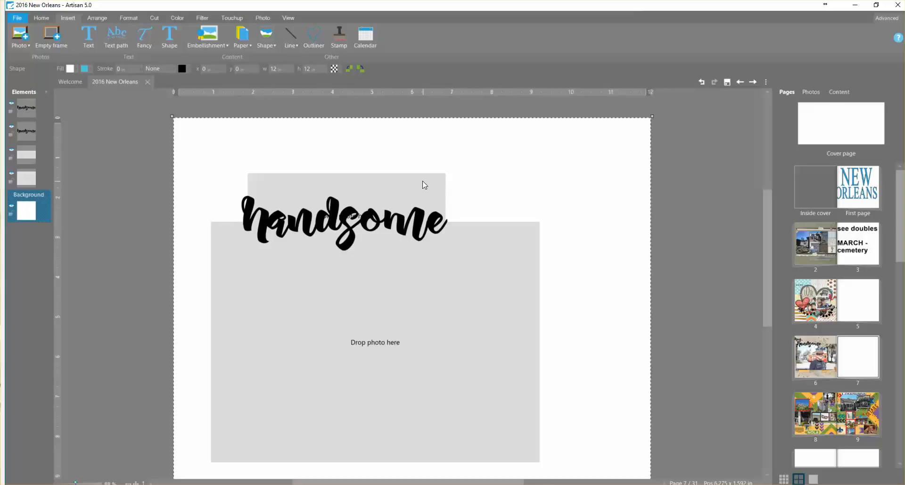
Flatten both photo frames and the lower copy of the word into a single shape.
click(282, 188)
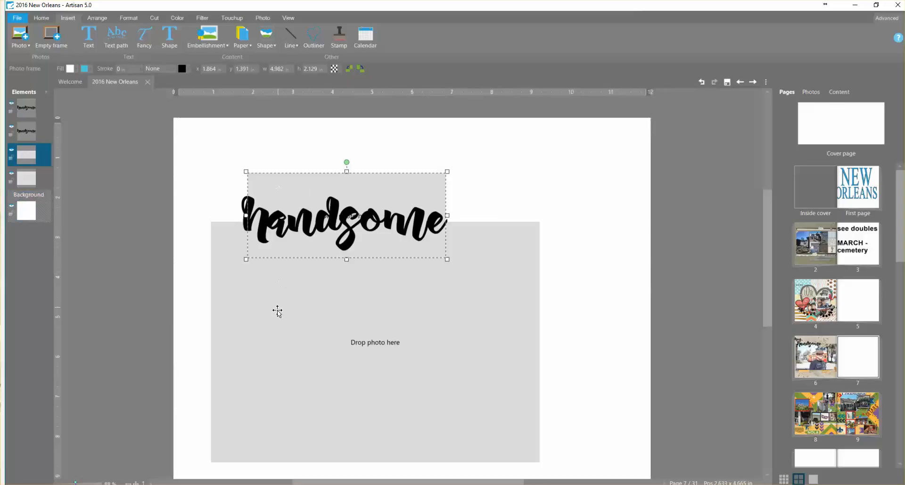
shift+click(277, 315)
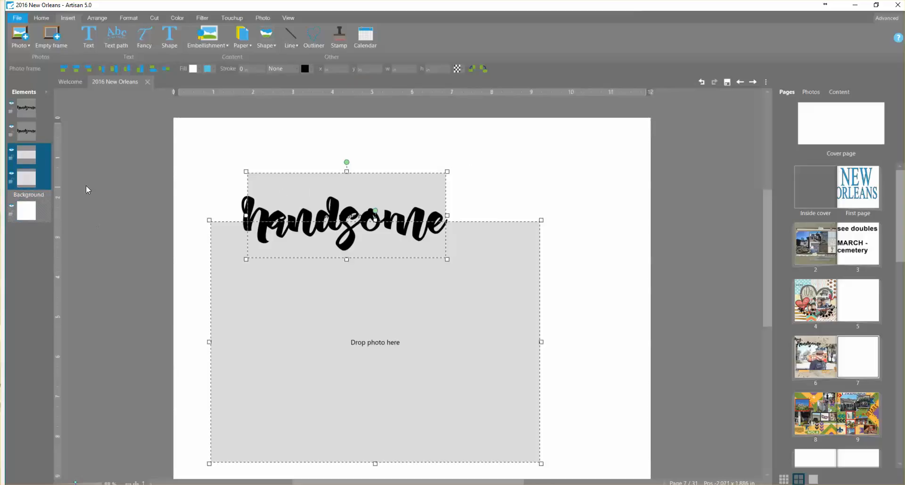
shift+click(29, 133)
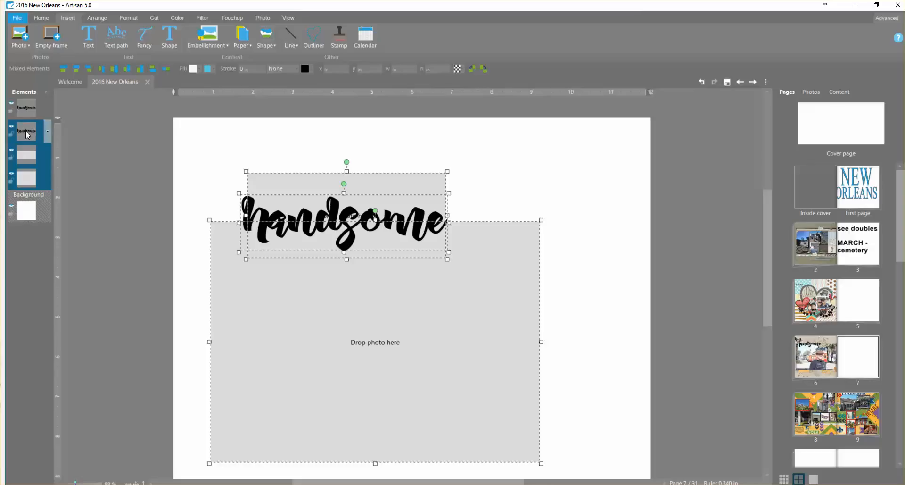
click(104, 19)
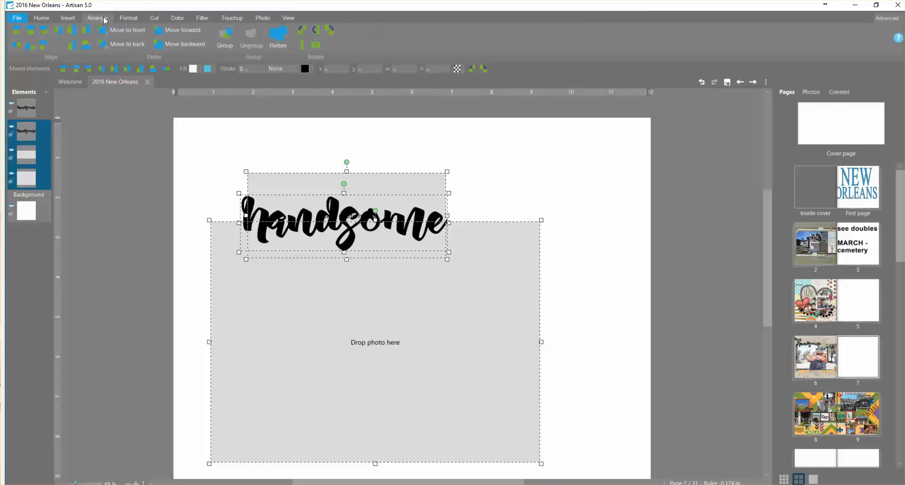
click(272, 47)
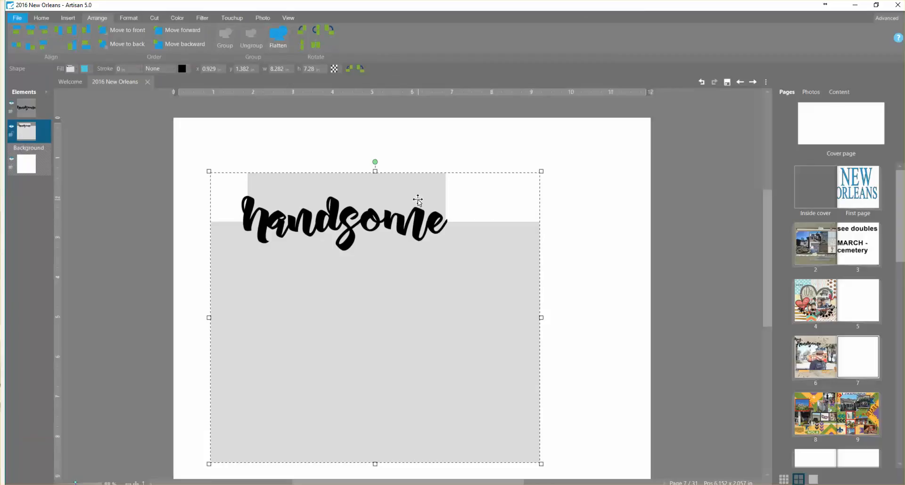
Select the gray area above the word with the Wand set to Adjacent and cut it away, keeping the unselected area.
click(156, 20)
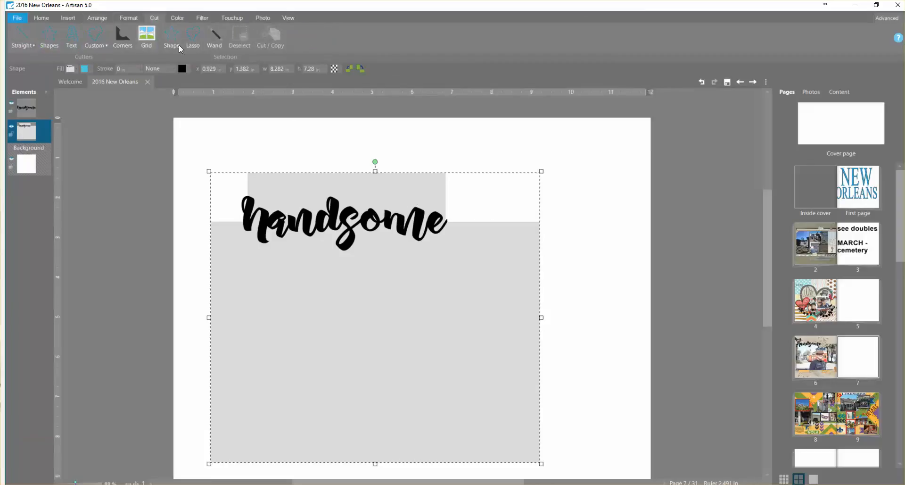
click(212, 36)
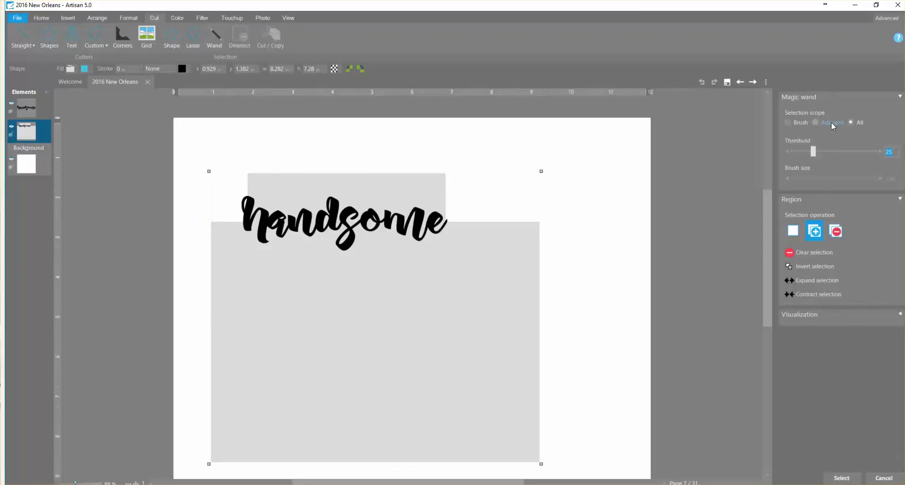
click(816, 122)
click(416, 194)
click(842, 477)
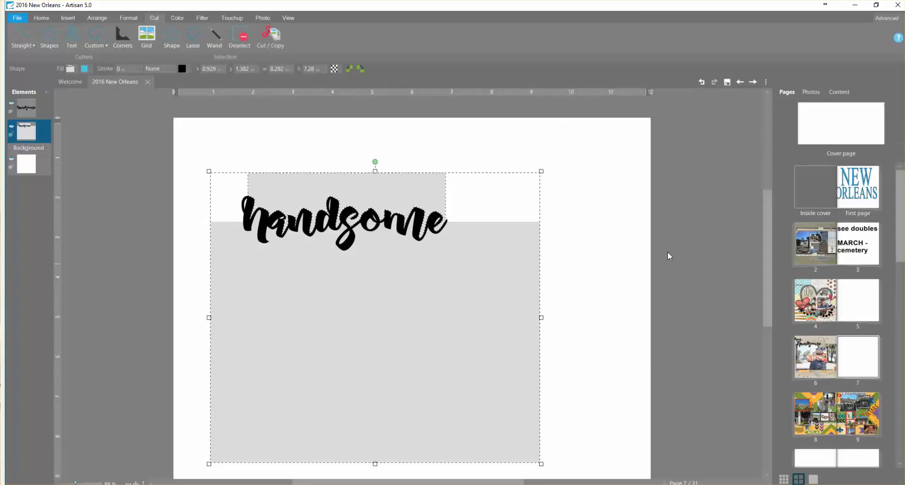
click(277, 39)
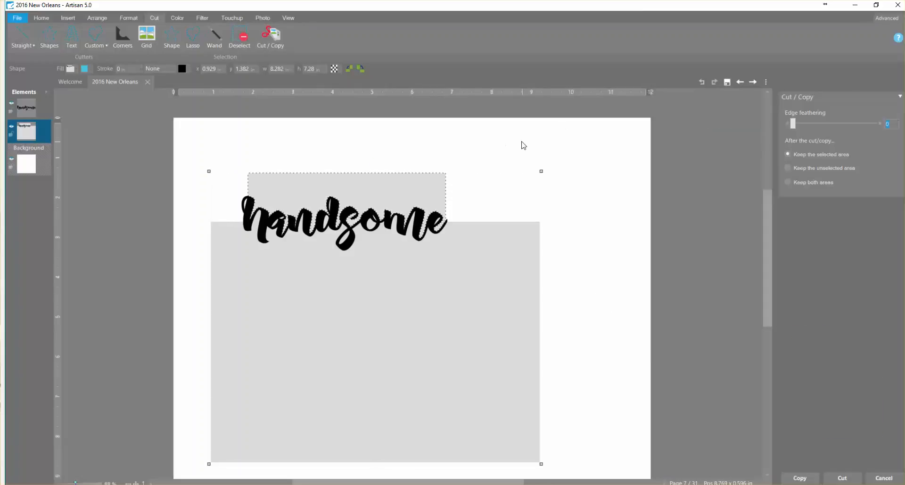
click(829, 168)
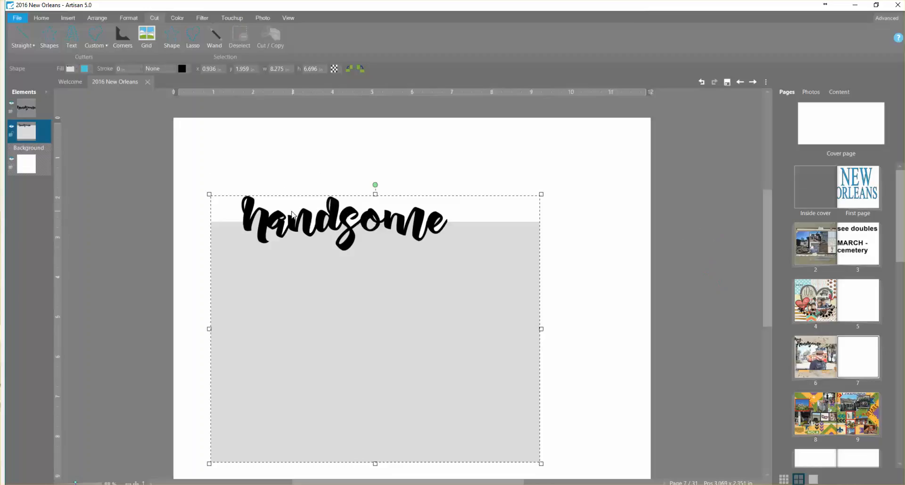
Select the gap inside the top of the letter d with the Wand and cut it out, keeping the unselected area.
scroll(542, 274, up, 2)
scroll(546, 276, up, 1)
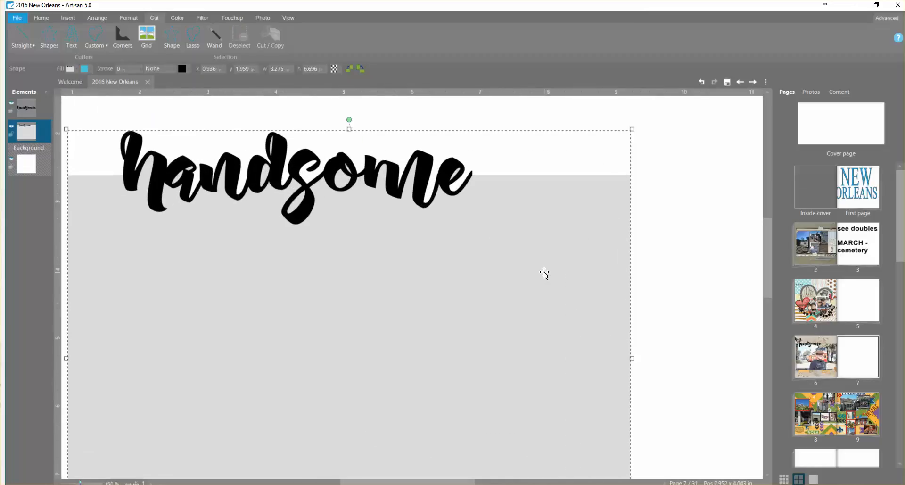
scroll(580, 277, up, 1)
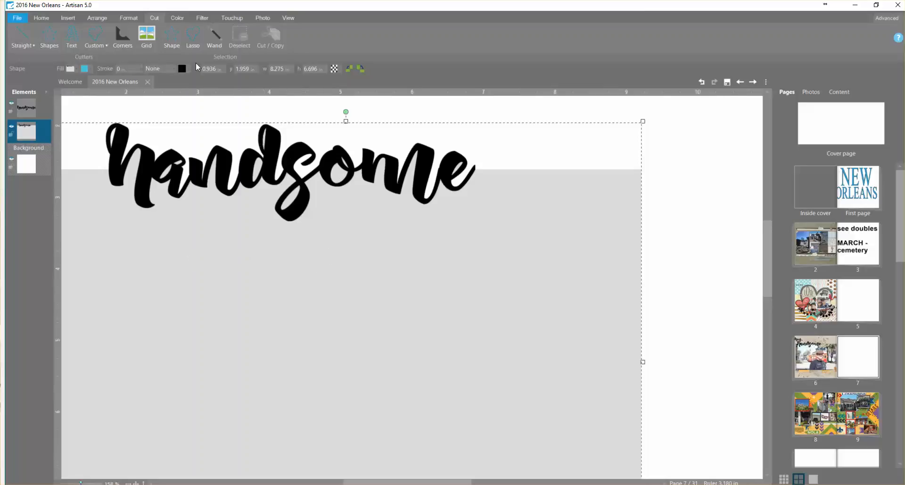
click(215, 38)
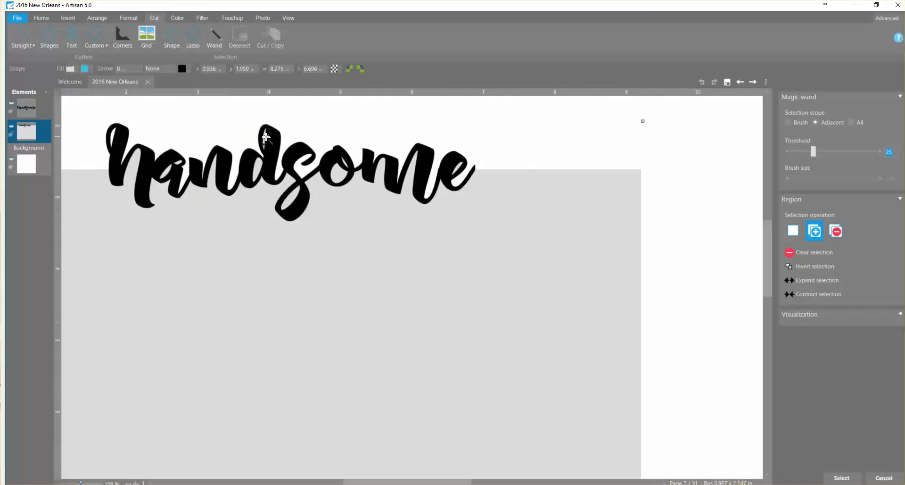
click(264, 140)
click(843, 478)
click(270, 41)
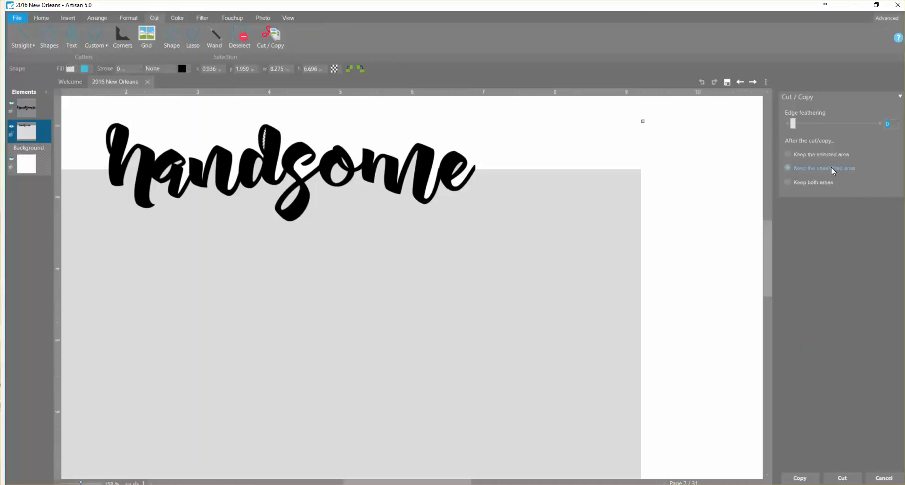
click(844, 478)
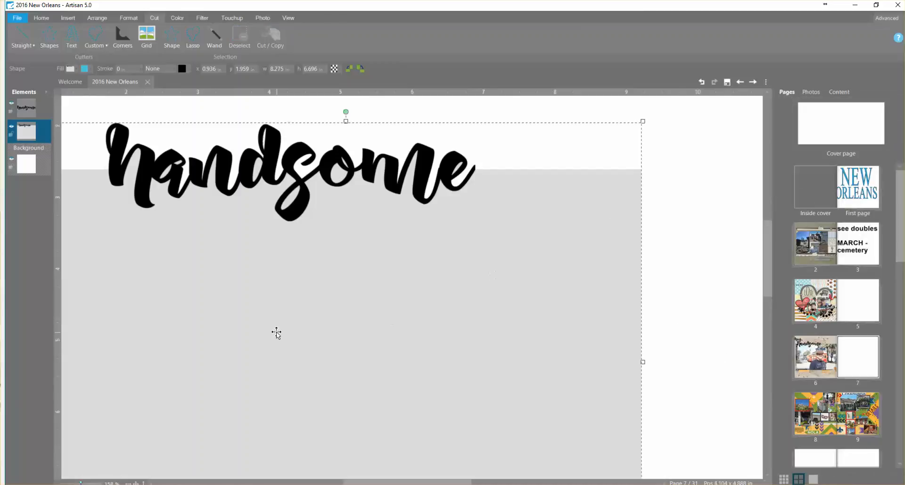
Fill the flattened shape with photo IMG_6318, shifting the crop toward the photo's upper left, and undo the fill.
click(136, 482)
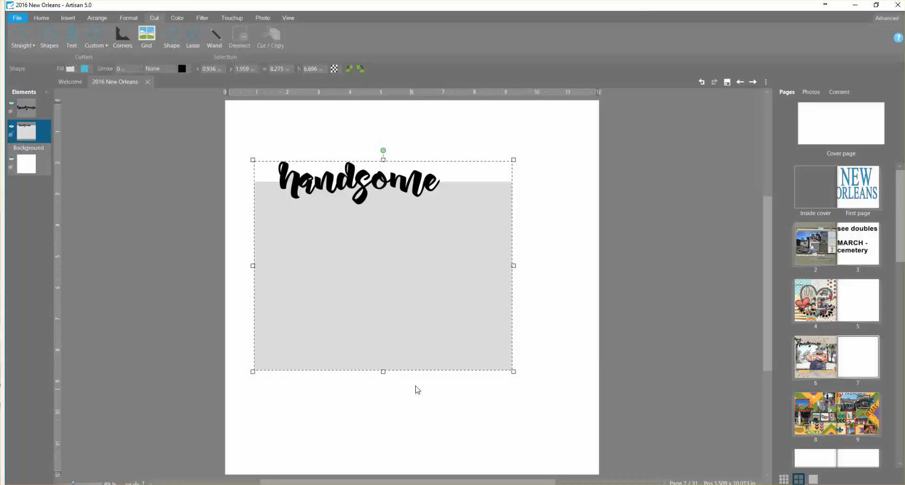
click(623, 353)
click(479, 264)
right_click(381, 259)
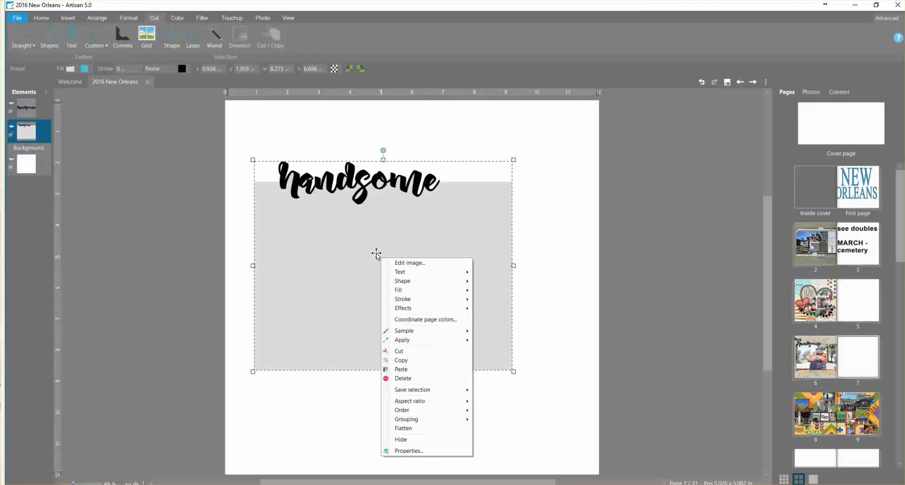
mouse_move(397, 290)
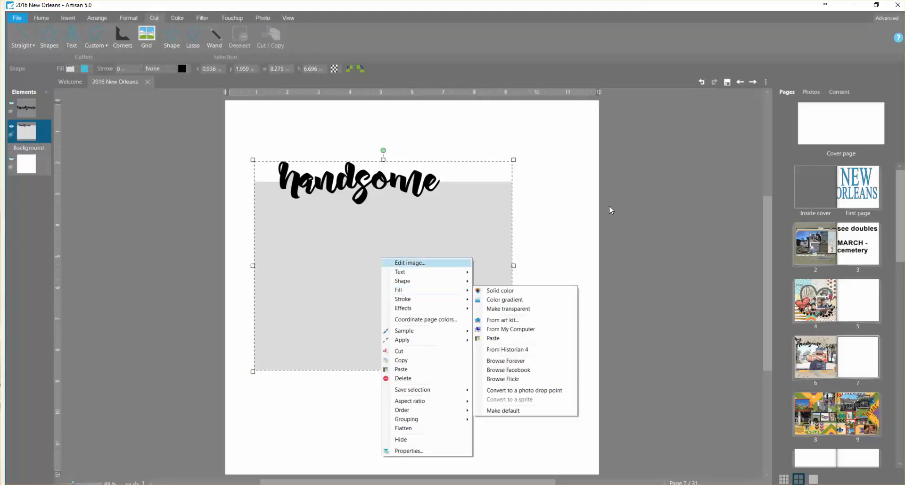
click(819, 95)
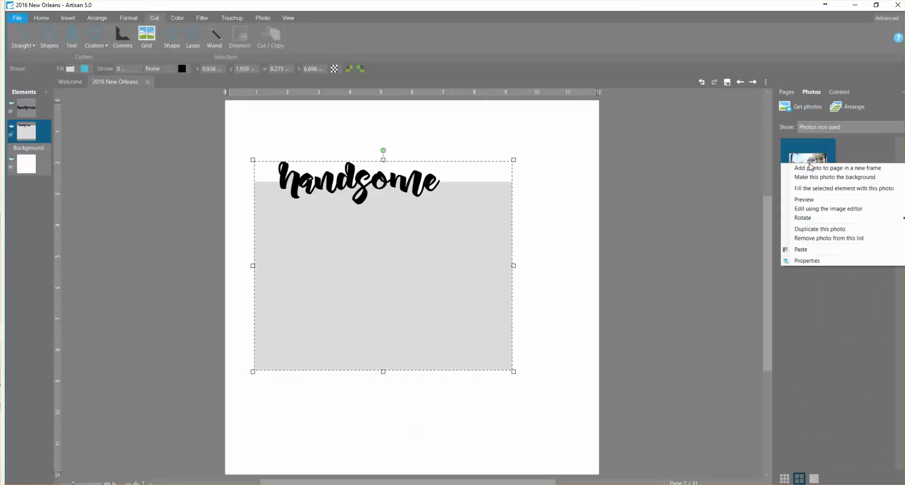
right_click(807, 164)
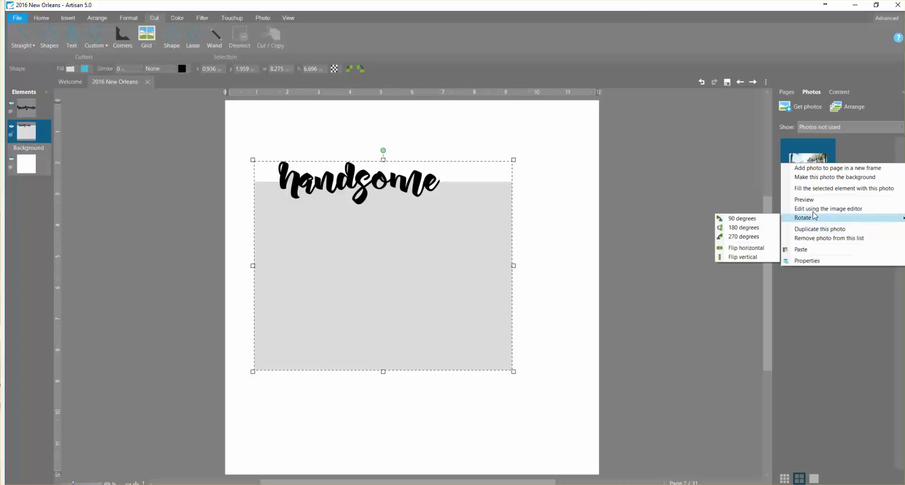
click(815, 188)
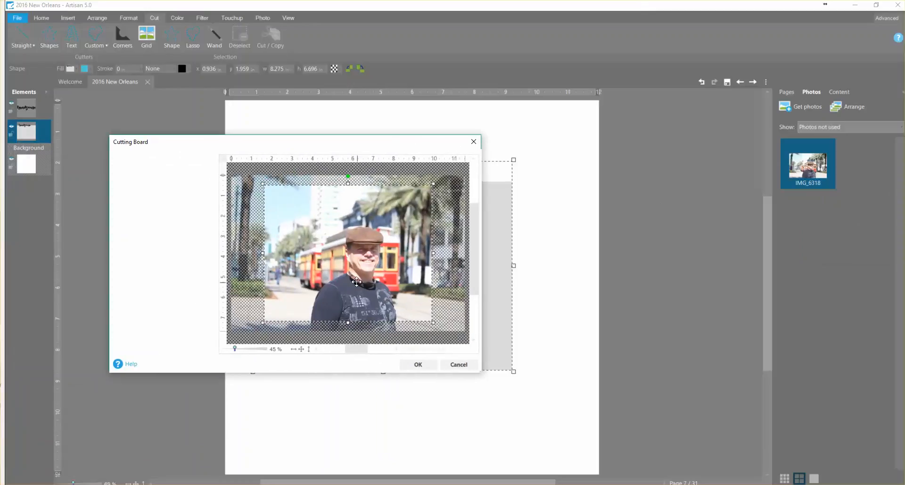
drag(351, 275, 348, 266)
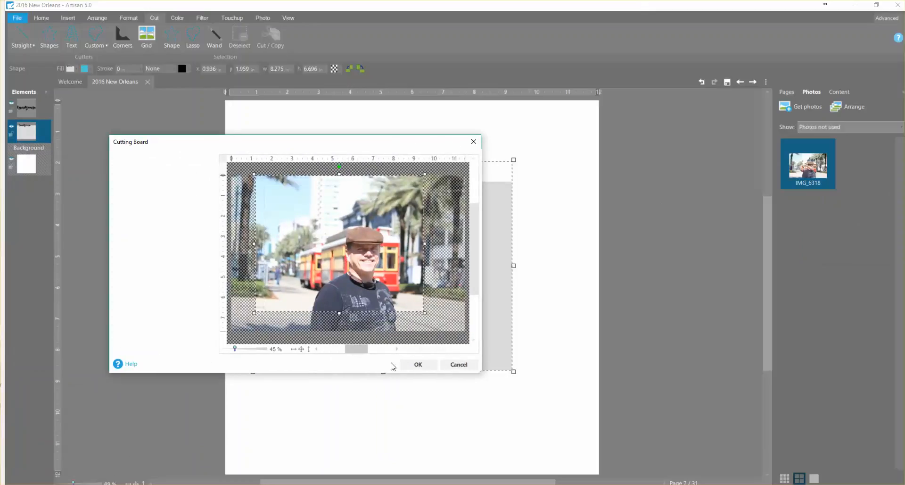
click(417, 364)
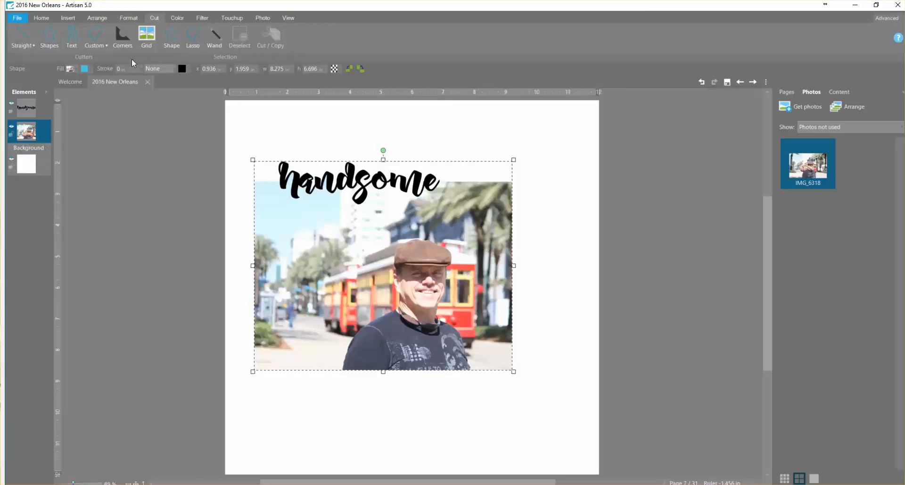
click(69, 17)
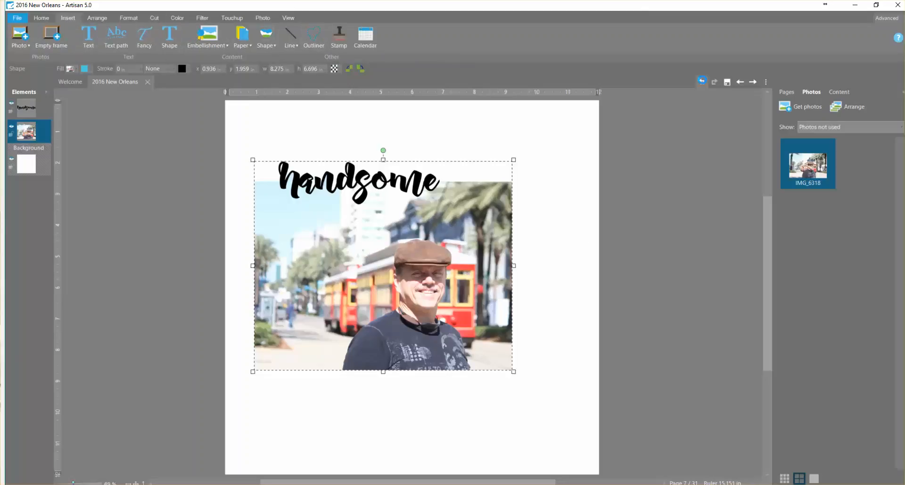
click(702, 81)
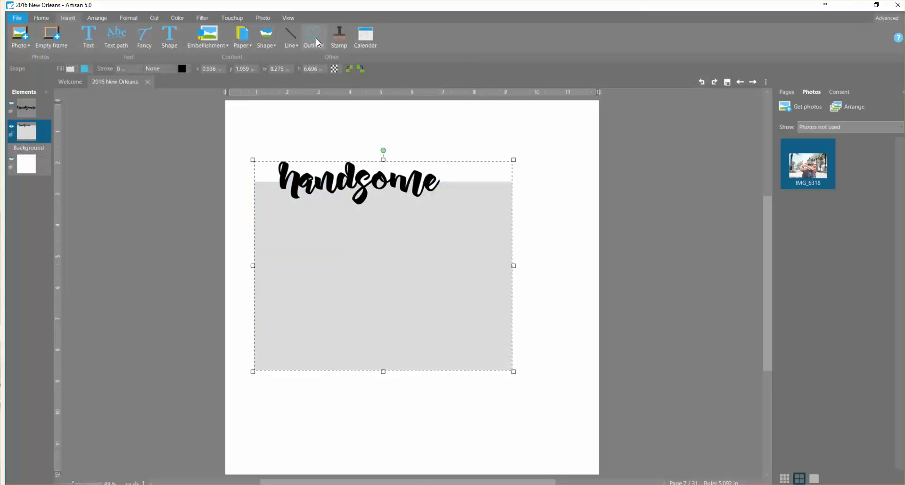
Trace the flattened shape with the Outliner and turn the traced shape, layered behind the word, into a photo drop point.
click(316, 38)
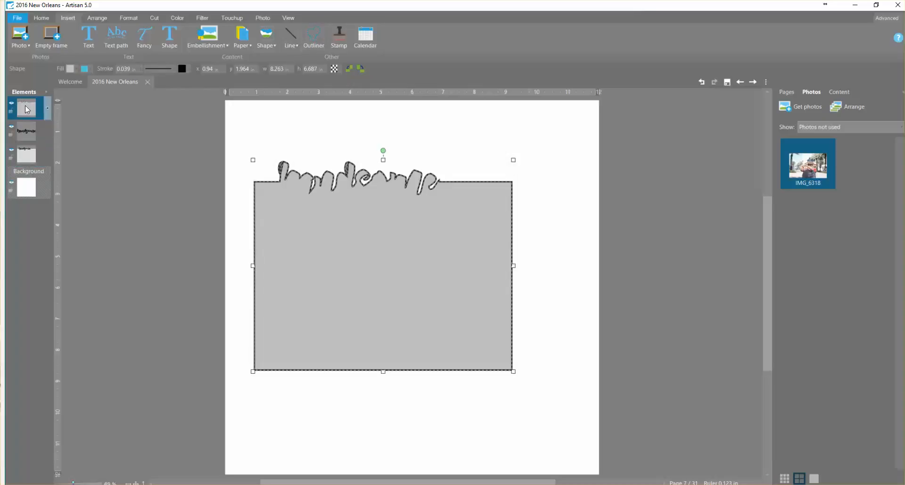
drag(28, 107, 33, 137)
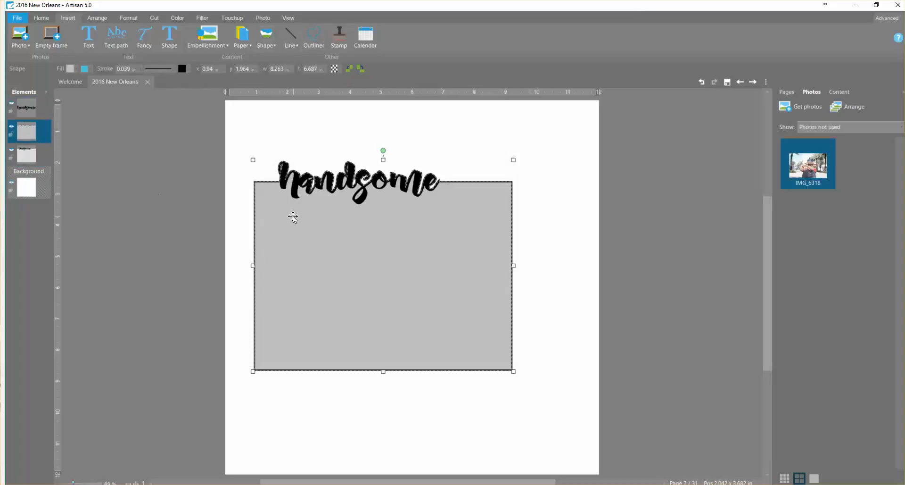
right_click(366, 252)
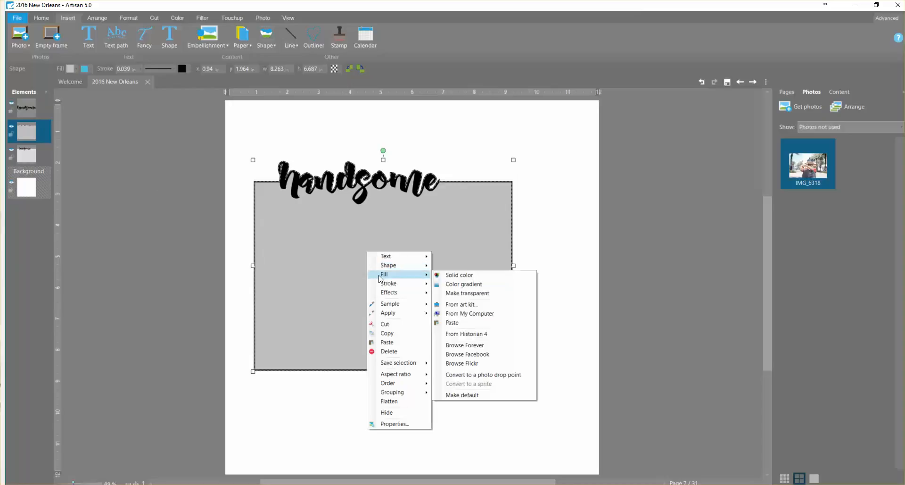
mouse_move(404, 274)
click(480, 375)
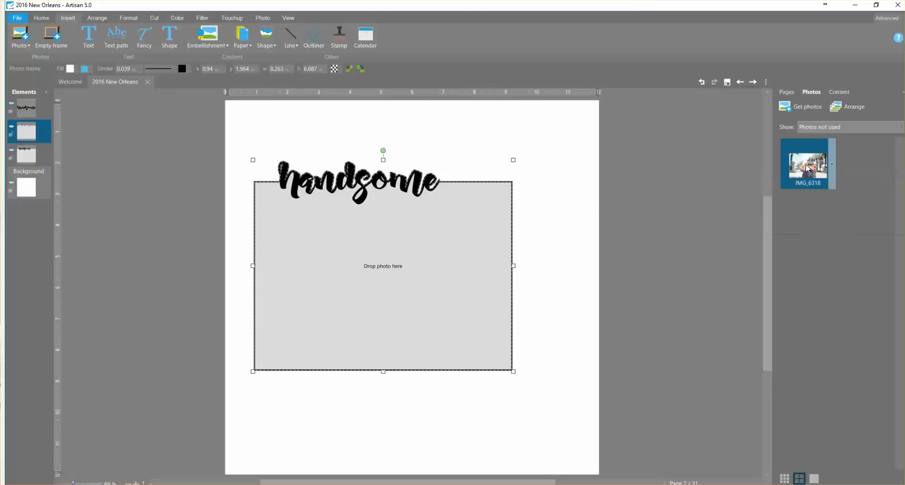
Place photo IMG_6318 in the word-topped frame, zoom it in slightly and shift the man a little to the right.
drag(807, 167, 409, 213)
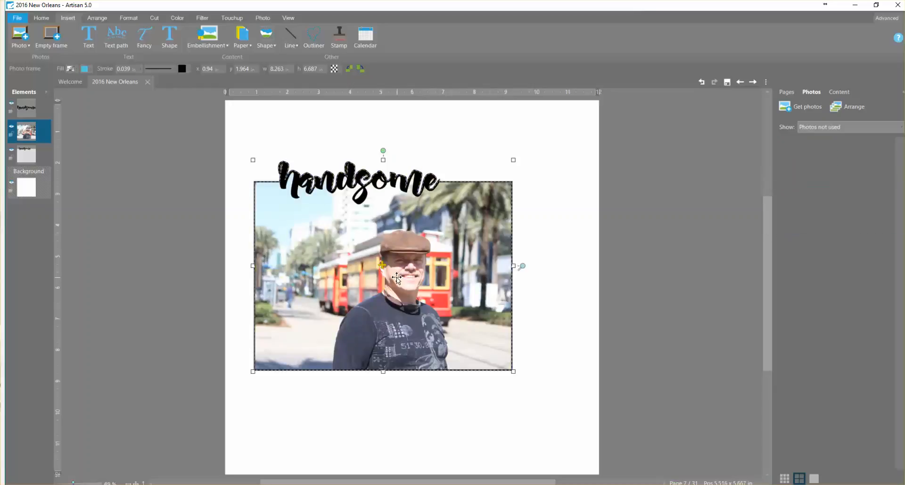
mouse_move(522, 267)
mouse_down()
mouse_move(531, 246)
mouse_move(524, 260)
mouse_up()
mouse_move(382, 266)
mouse_down()
mouse_move(391, 279)
mouse_move(391, 269)
mouse_up()
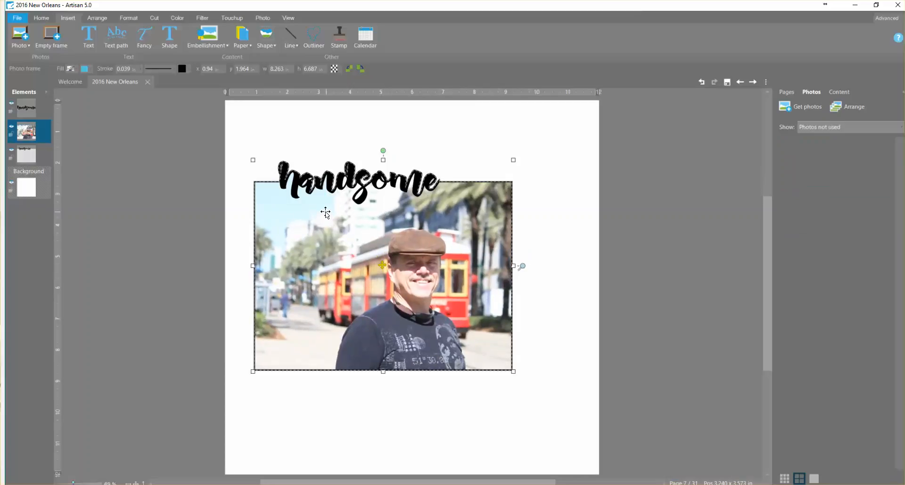
Remove the stroke from the photo frame by setting it to None, and deselect the frame.
click(140, 69)
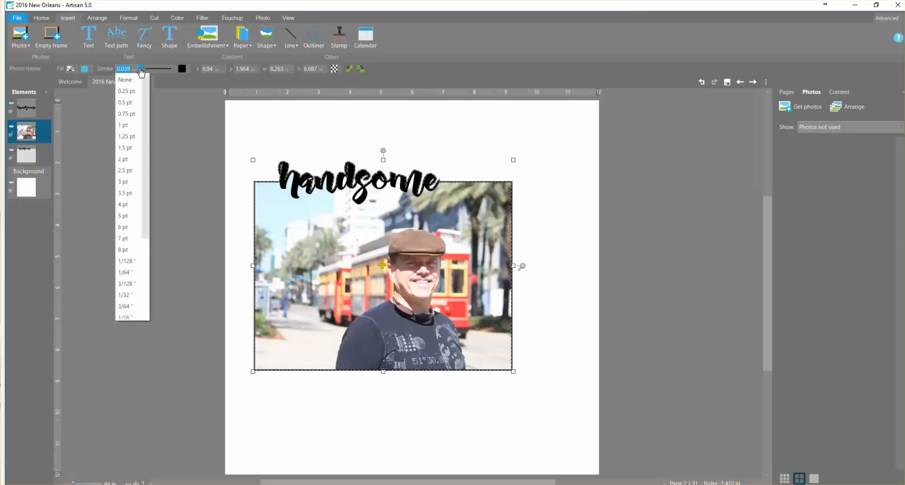
click(130, 78)
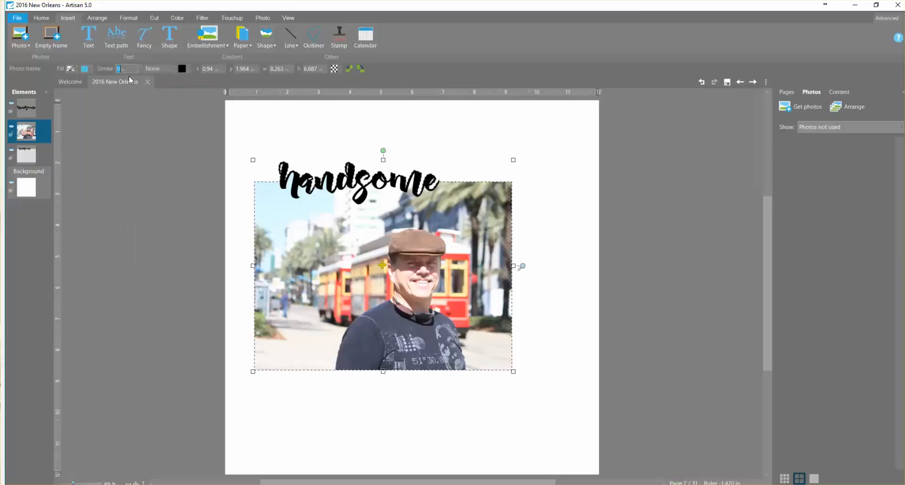
click(133, 170)
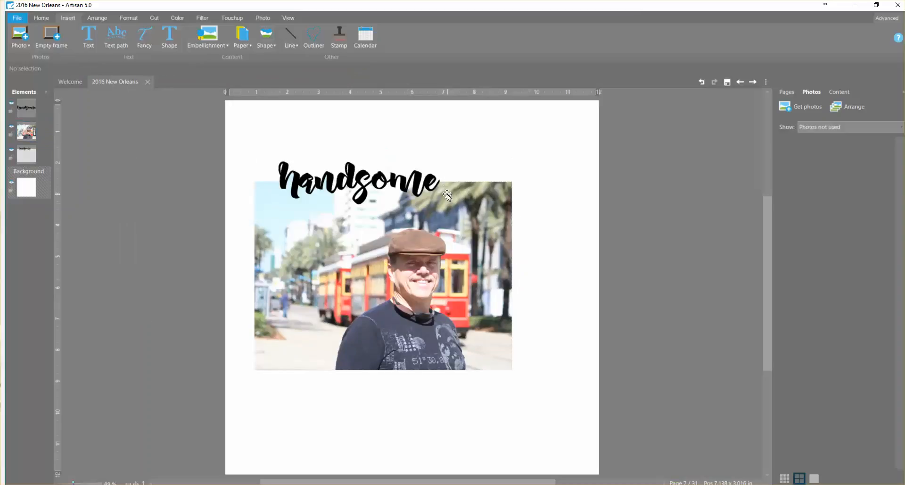
Open page 6 of the album to view the original layout with the handsome title.
click(450, 245)
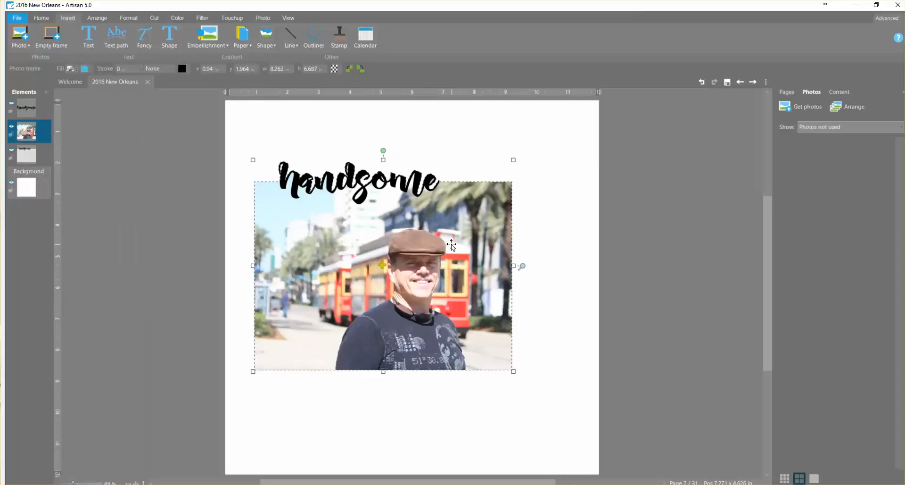
click(787, 91)
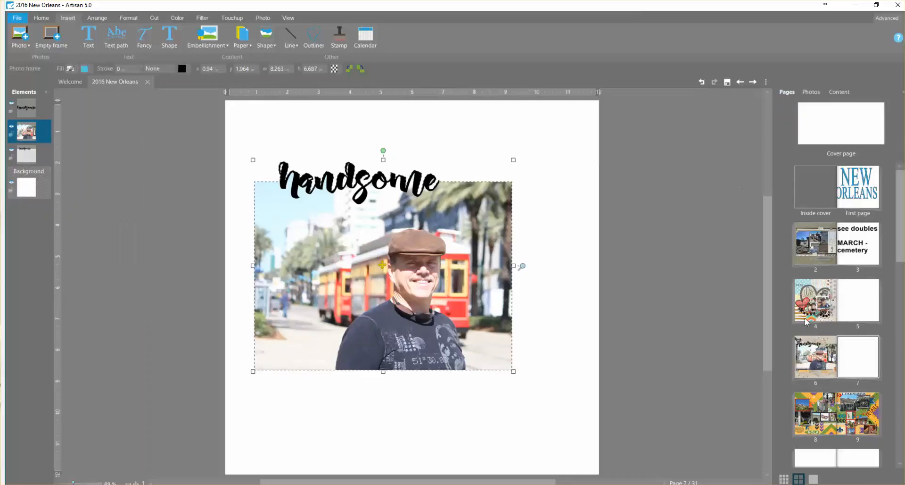
click(814, 355)
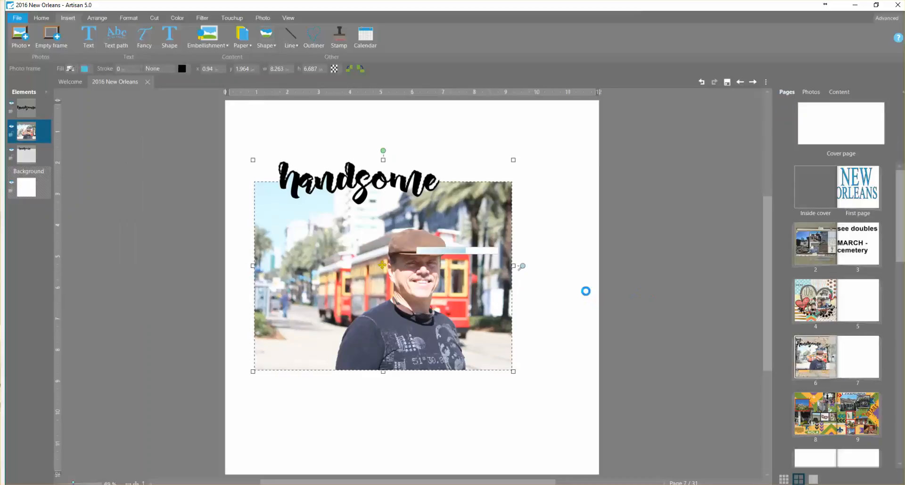